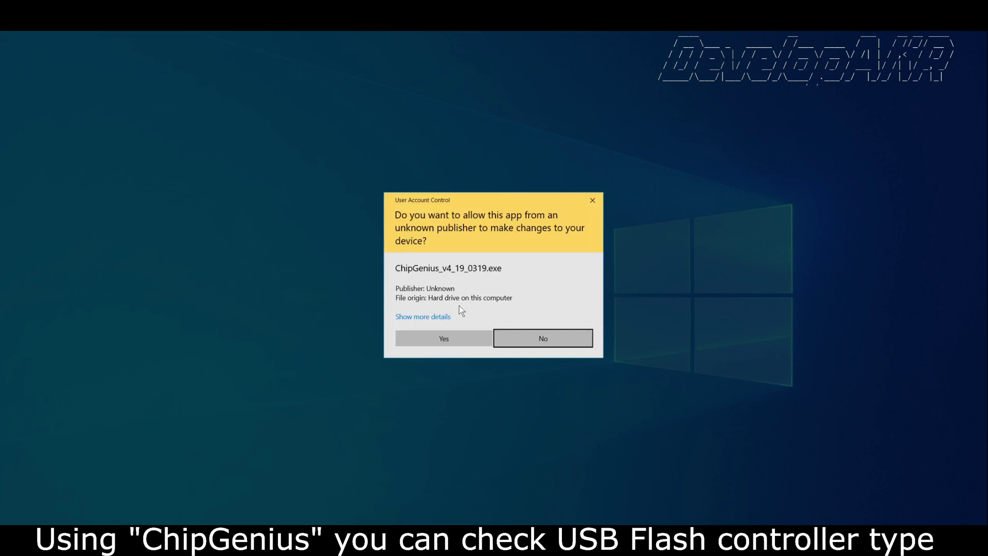
# Launch ChipGenius and read the drive's controller vendor and part number: ChipsBank CBM2199E
pyautogui.click(462, 337)
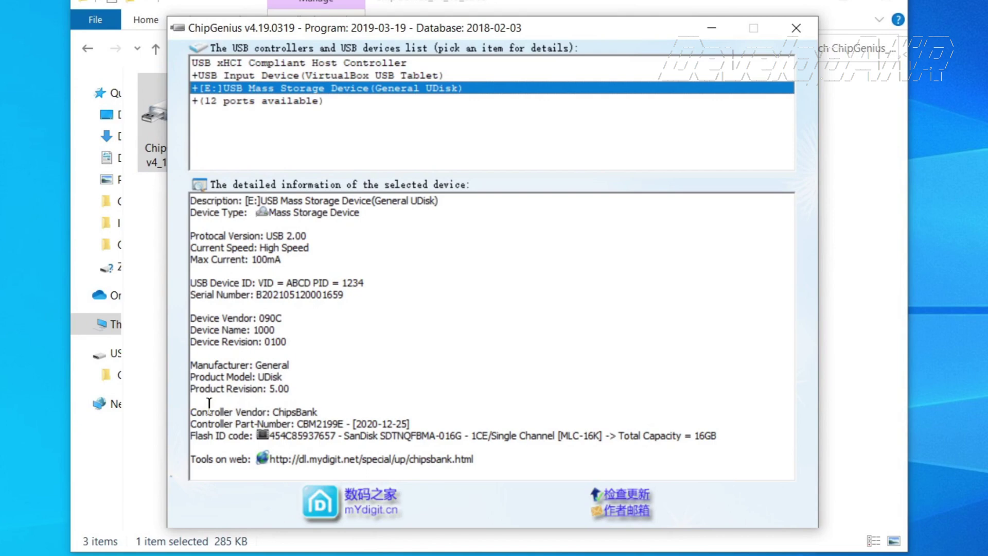
pyautogui.moveTo(198, 411); pyautogui.dragTo(323, 412)
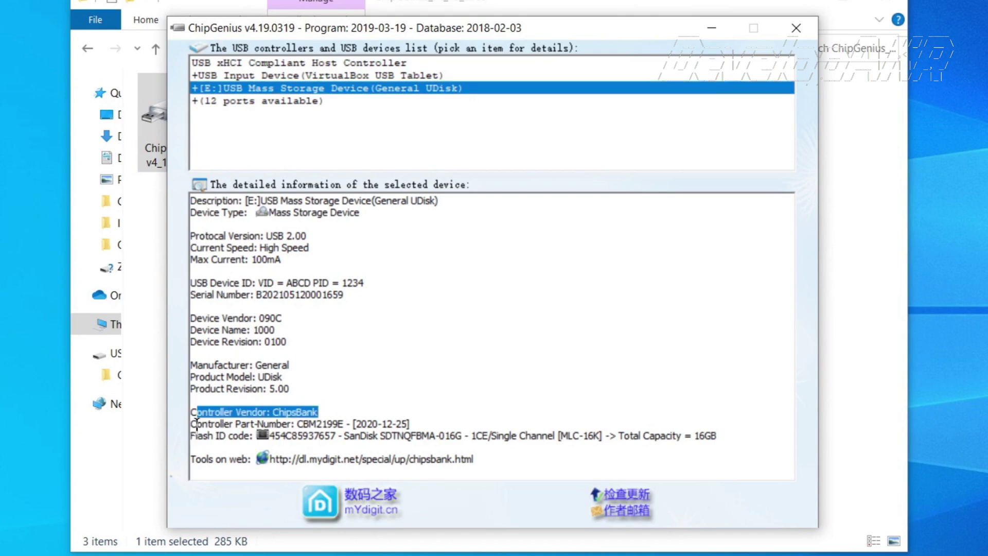
pyautogui.moveTo(198, 424); pyautogui.dragTo(411, 424)
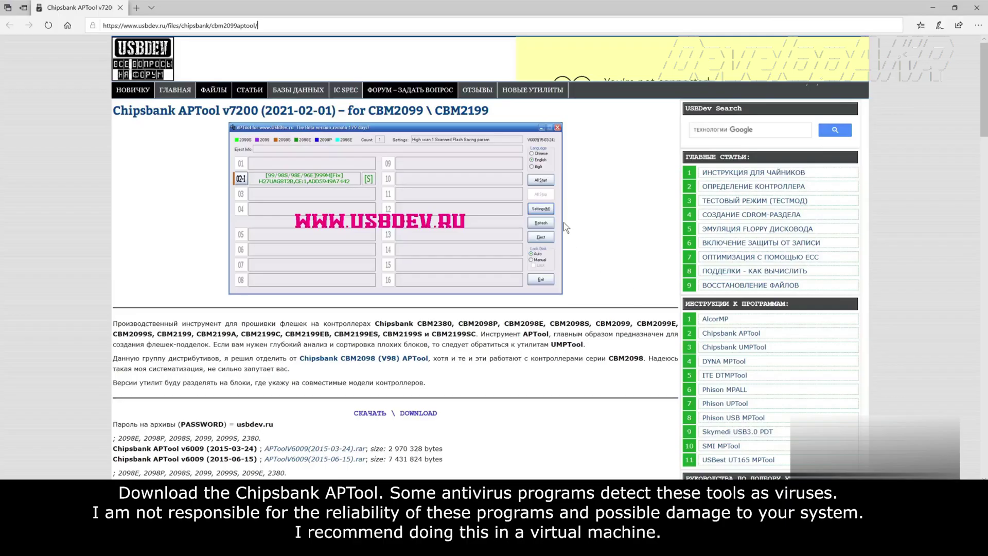
pyautogui.scroll(-1, 563, 222)
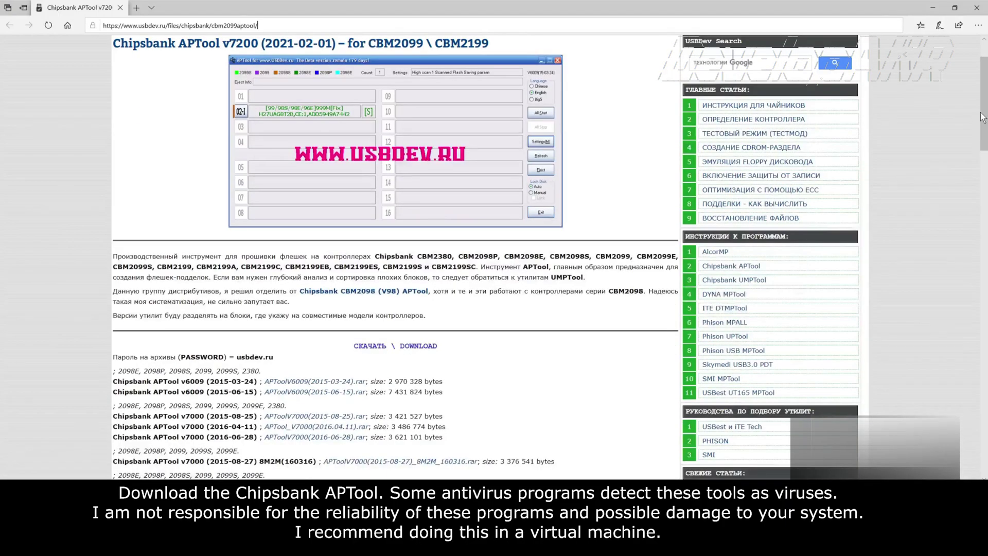
pyautogui.moveTo(982, 117)
pyautogui.mouseDown()
pyautogui.moveTo(985, 208)
pyautogui.moveTo(986, 101)
pyautogui.mouseUp()
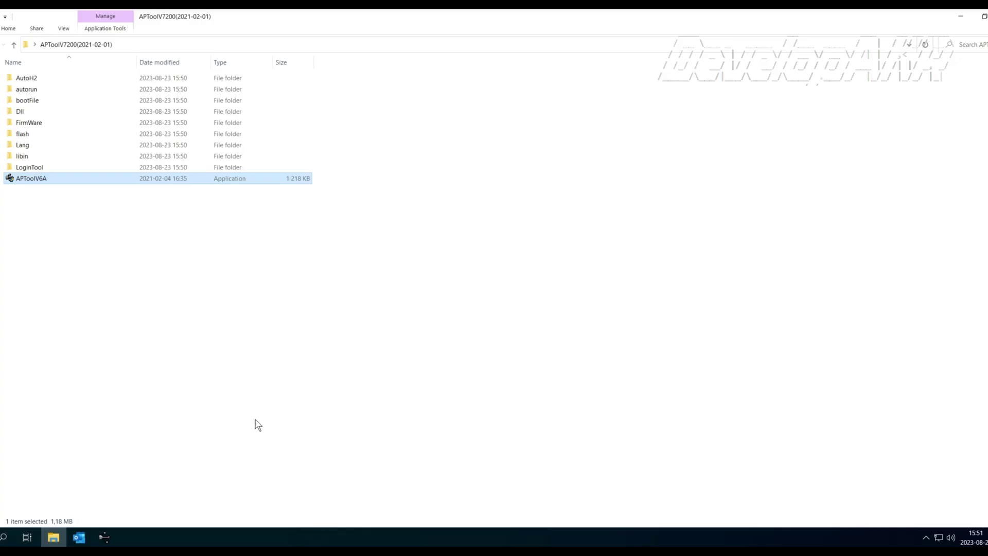
pyautogui.click(104, 536)
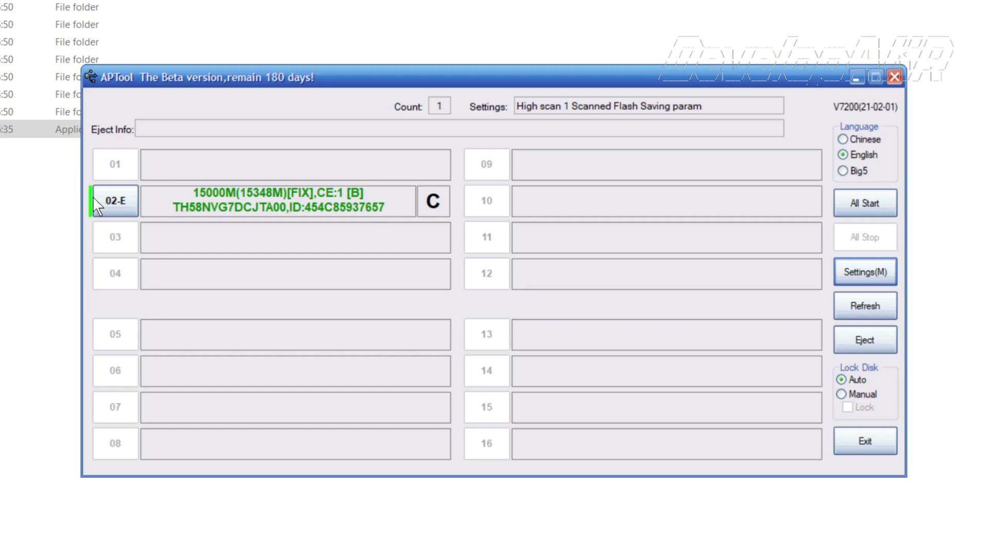
pyautogui.click(860, 274)
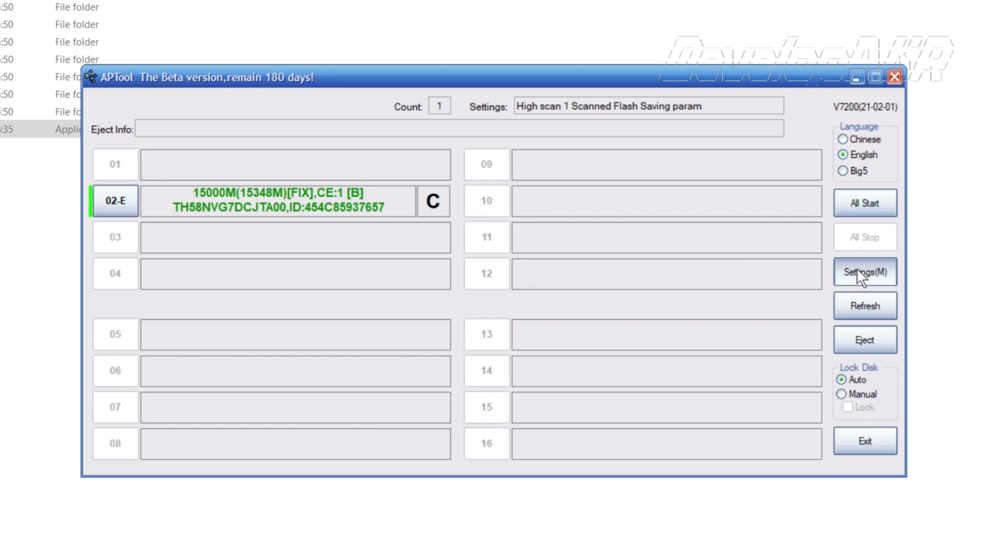
pyautogui.click(373, 224)
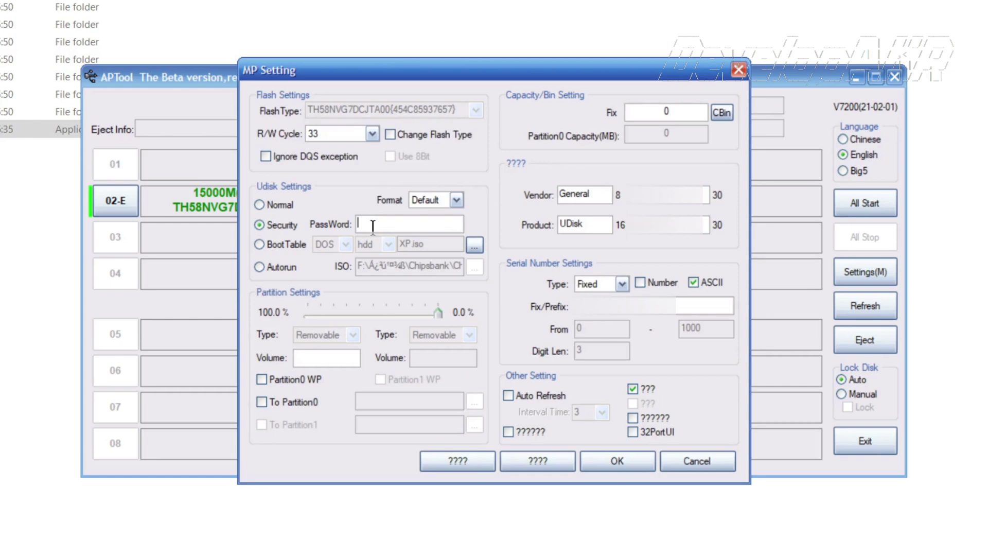
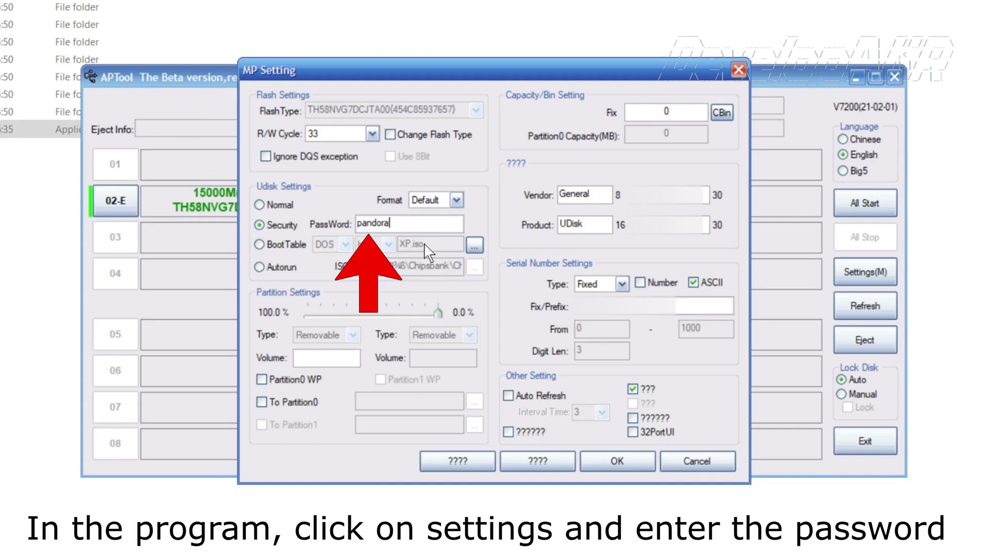
pyautogui.click(617, 460)
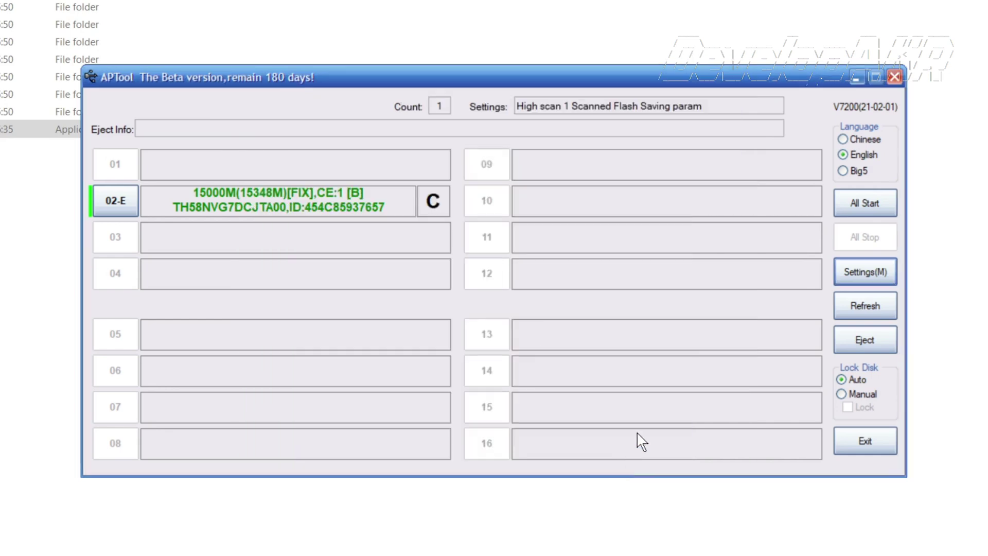
# Run All Start to flash the drive on slot 02-E with the security settings
pyautogui.click(848, 203)
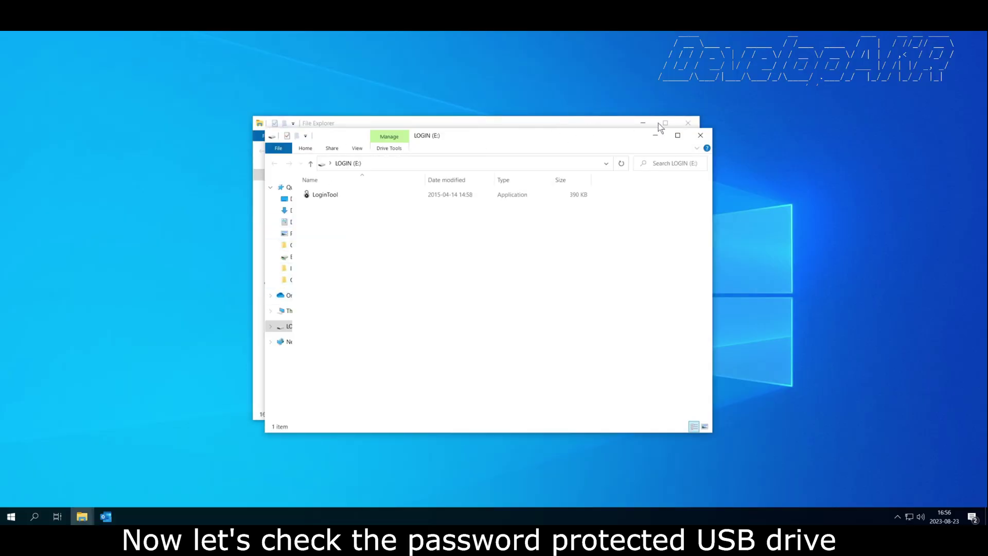
# Close the extra Explorer window and select LOGIN (E:) in This PC
pyautogui.click(694, 123)
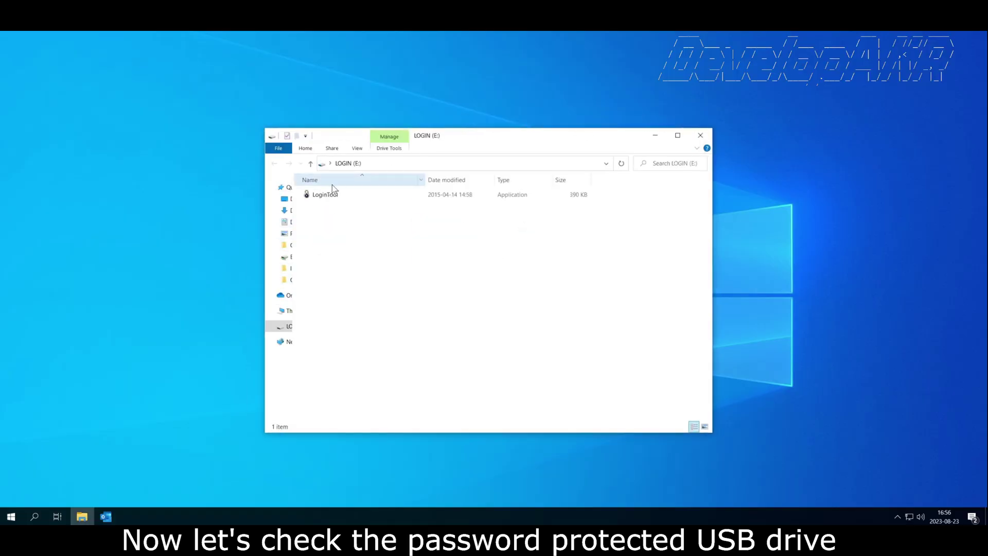
pyautogui.click(286, 311)
pyautogui.click(611, 292)
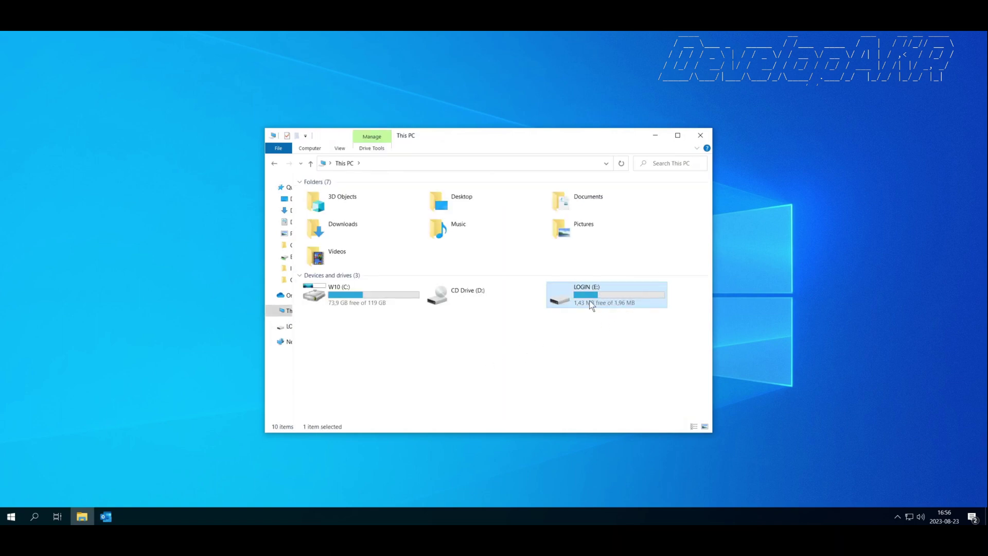
# Check that LOGIN (E:) is a 1.96 MB FAT drive, then open it
pyautogui.rightClick(588, 301)
pyautogui.click(622, 290)
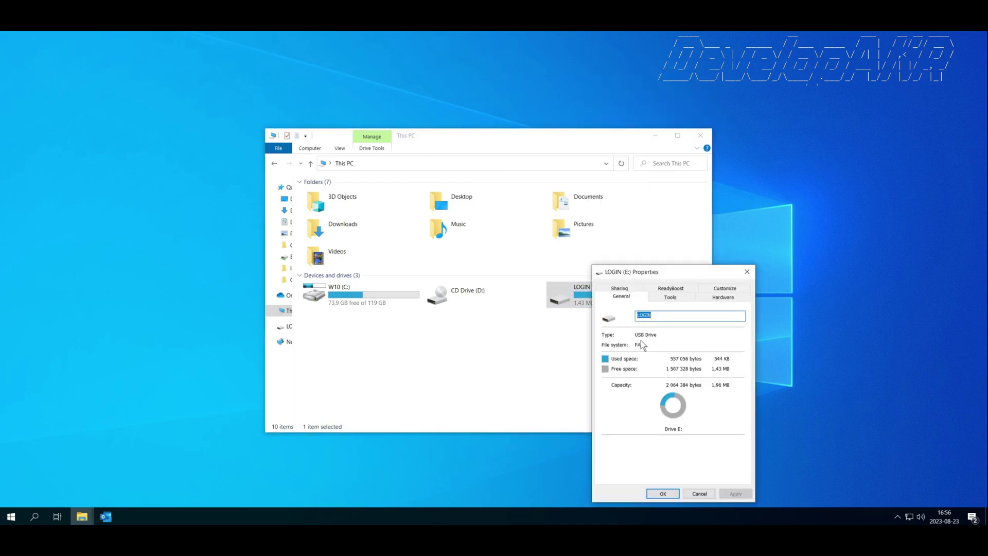
pyautogui.moveTo(673, 272); pyautogui.dragTo(455, 194)
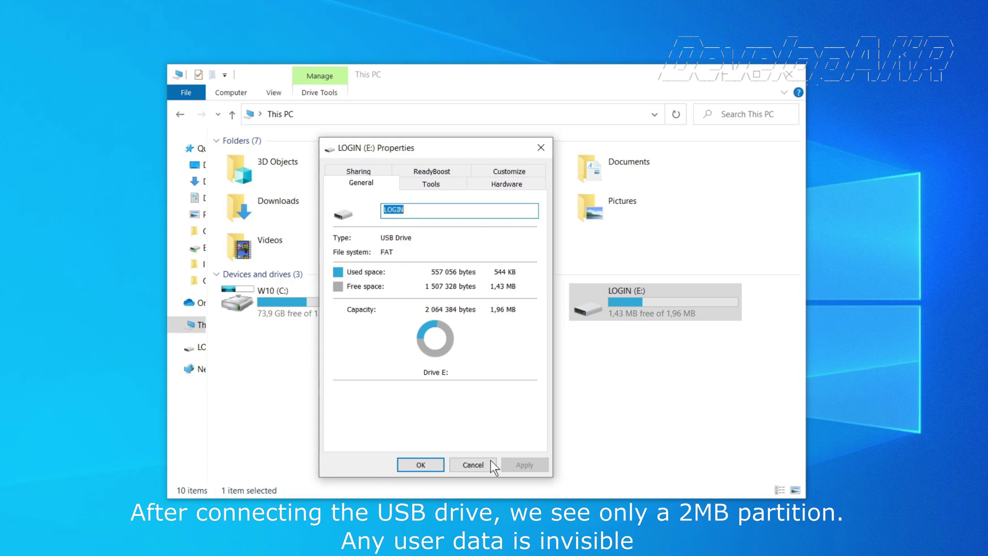
pyautogui.click(486, 461)
pyautogui.doubleClick(642, 309)
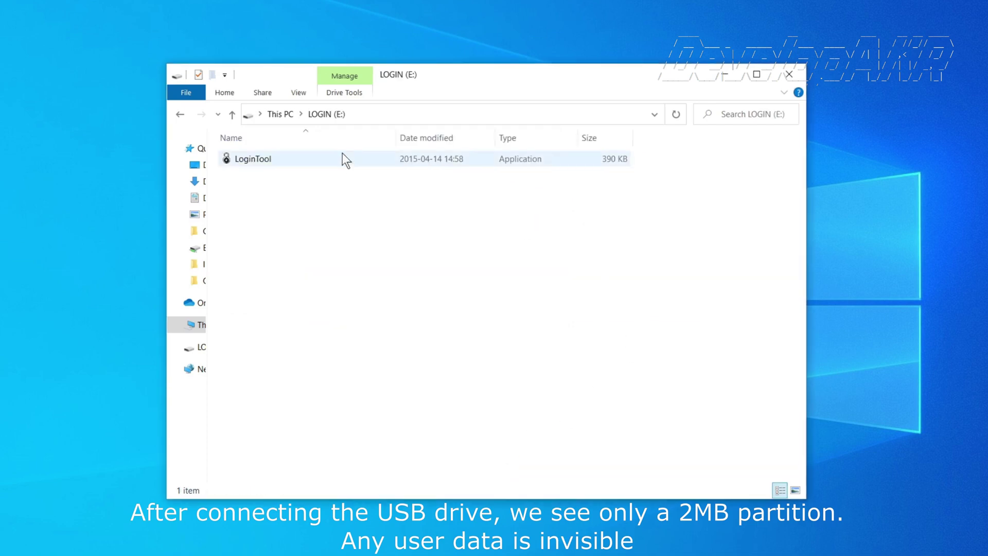
# Launch LoginTool from the LOGIN drive and log in with the drive password
pyautogui.doubleClick(249, 160)
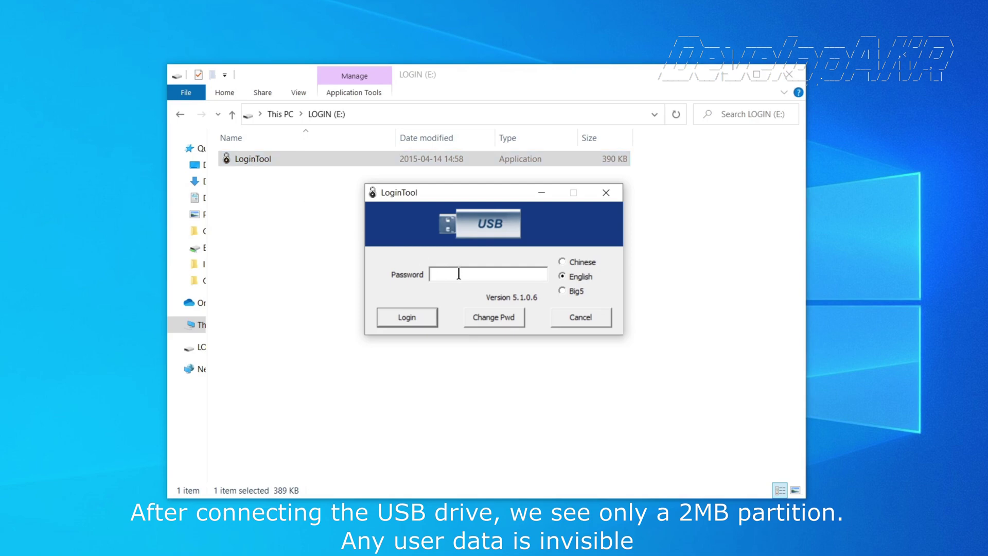
pyautogui.write('***')
pyautogui.click(400, 314)
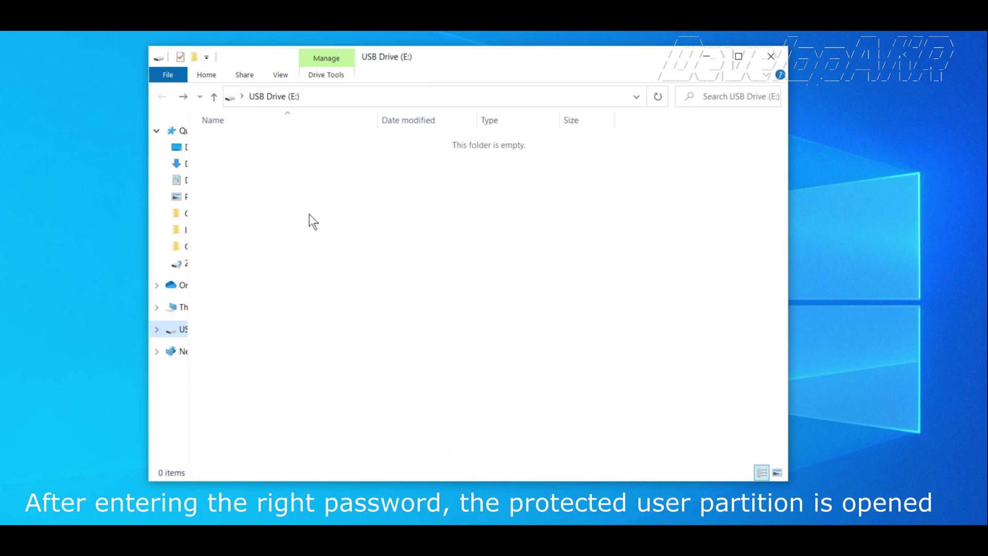
# Check that the unlocked USB Drive (E:) is FAT32 with 14.9 GB capacity
pyautogui.moveTo(316, 175); pyautogui.dragTo(477, 438)
pyautogui.rightClick(421, 233)
pyautogui.click(473, 420)
pyautogui.moveTo(262, 121); pyautogui.dragTo(409, 135)
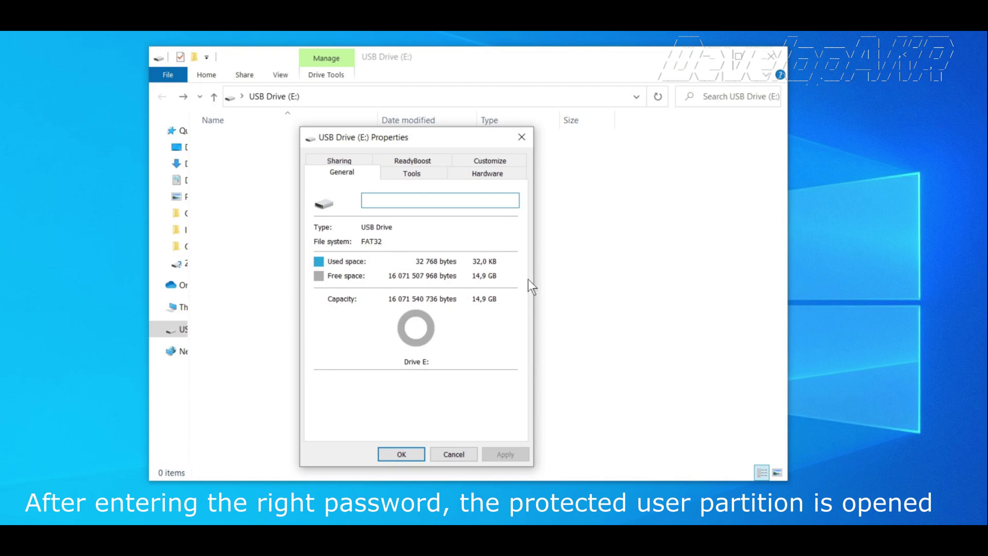
pyautogui.click(454, 454)
# Go to This PC and open the empty USB Drive (E:)
pyautogui.click(184, 307)
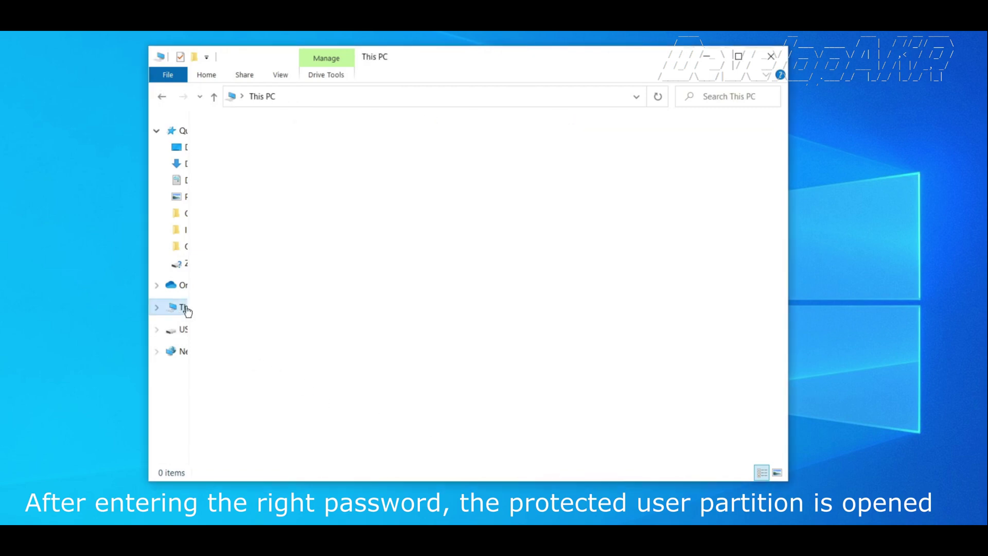
pyautogui.click(657, 290)
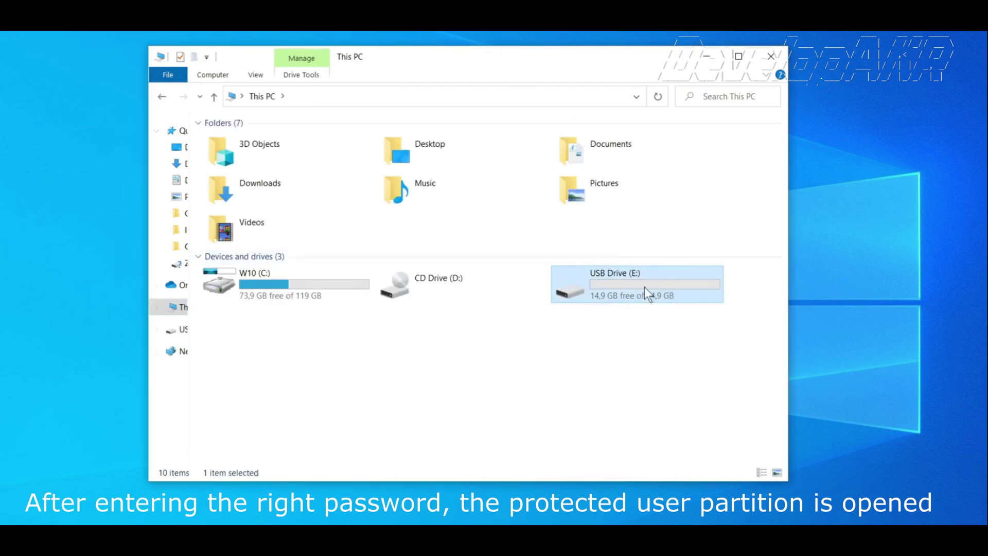
pyautogui.doubleClick(633, 288)
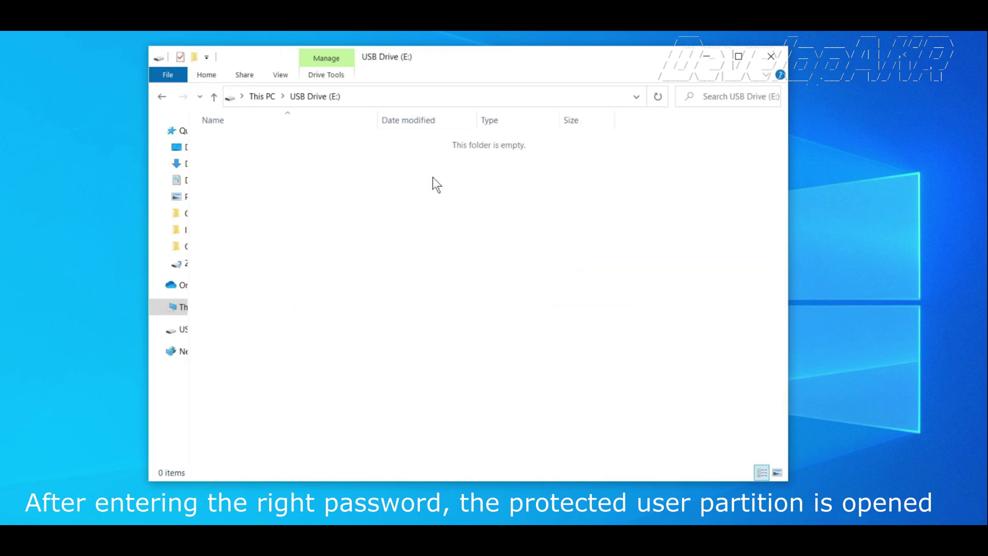
pyautogui.moveTo(468, 238); pyautogui.dragTo(342, 398)
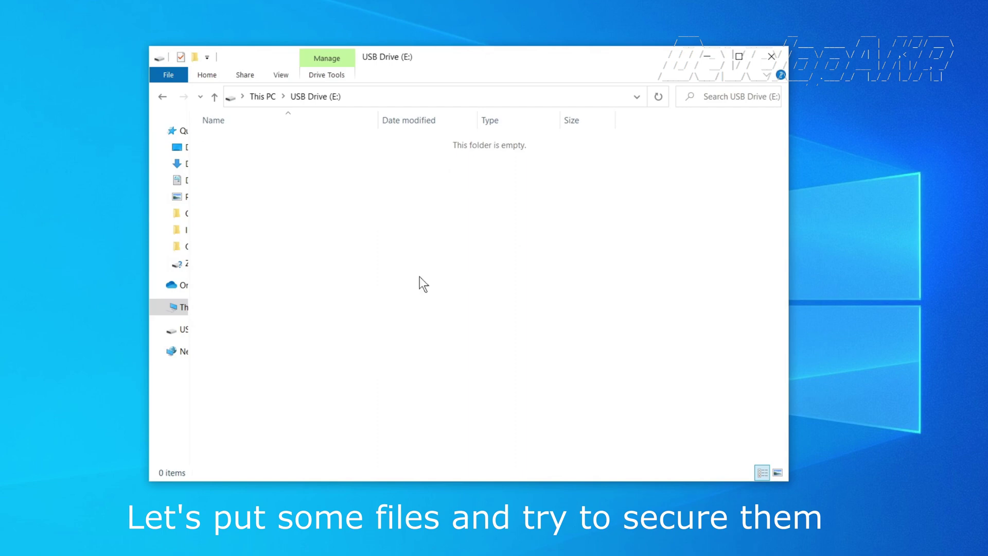
# Paste the IMG_7230 video onto USB Drive (E:)
pyautogui.hotkey('ctrl', 'v')
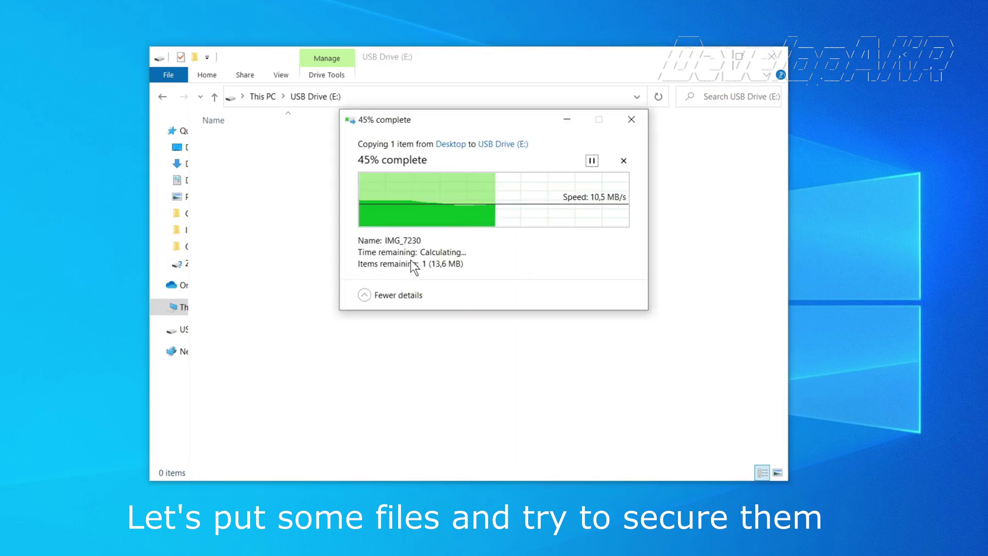
pyautogui.click(294, 238)
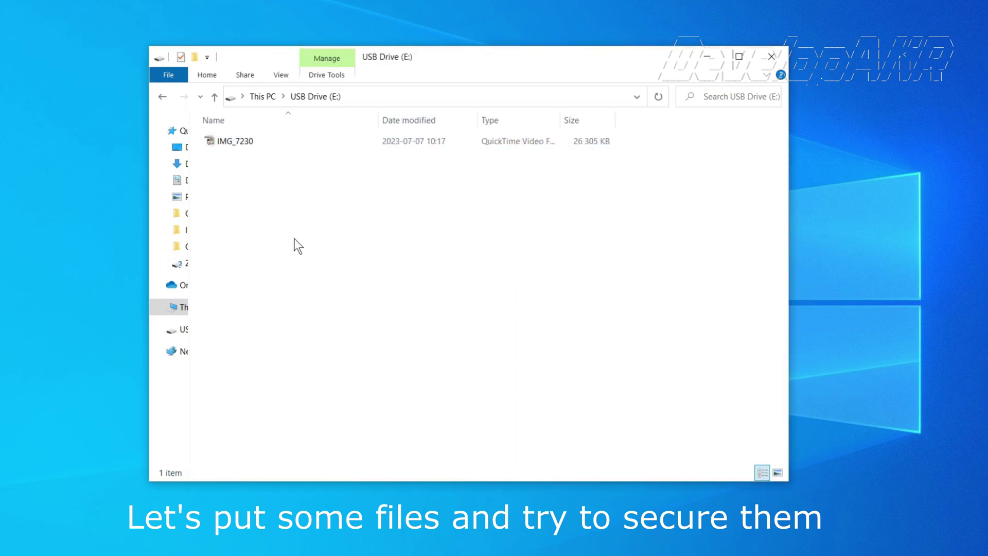
pyautogui.click(223, 146)
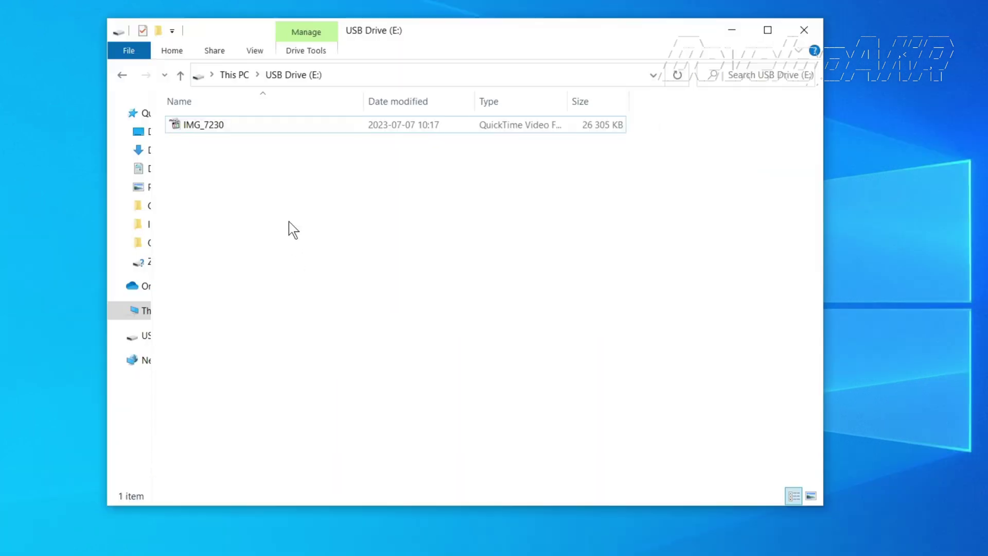
# Check the drive's used space in Properties, then go back to This PC
pyautogui.rightClick(287, 196)
pyautogui.click(365, 409)
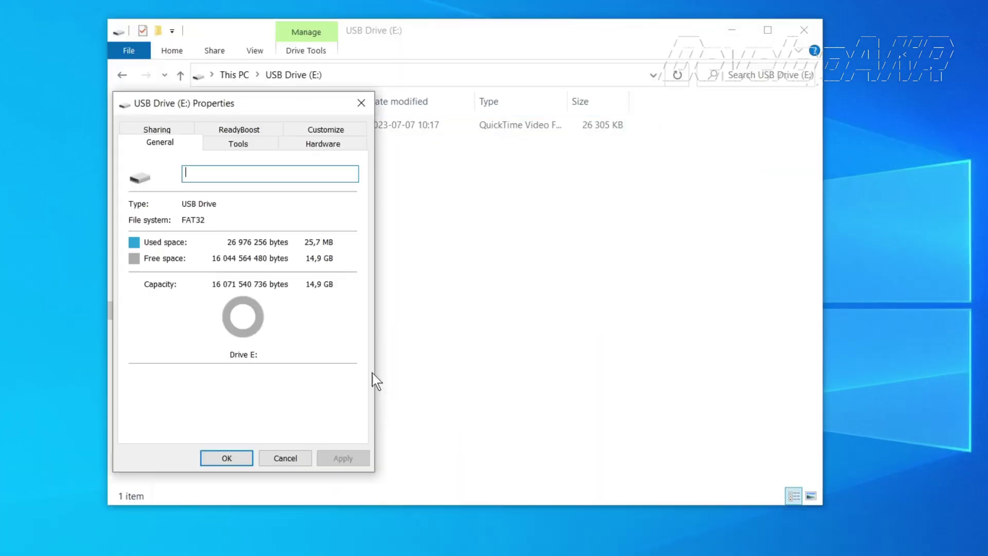
pyautogui.moveTo(267, 107); pyautogui.dragTo(412, 148)
pyautogui.click(509, 139)
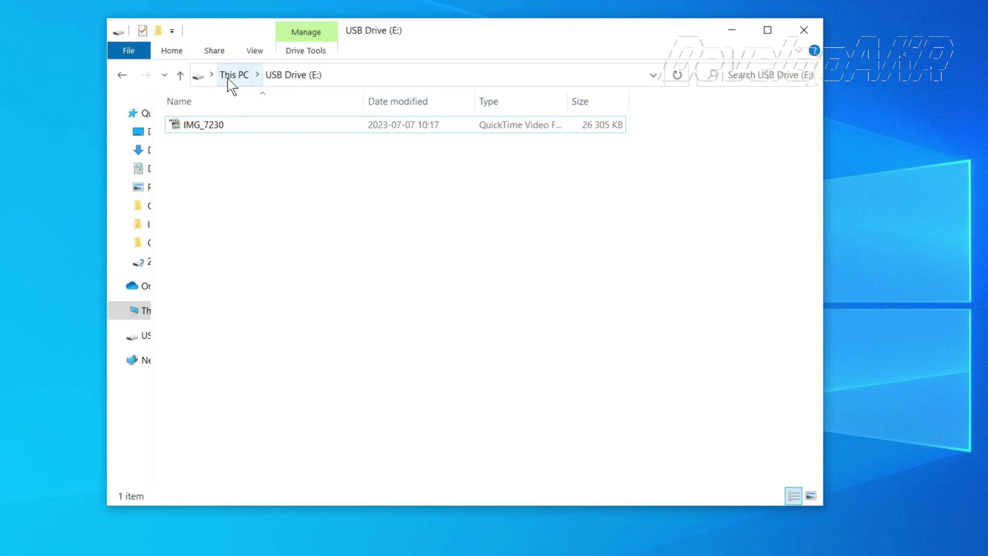
pyautogui.click(231, 75)
pyautogui.click(541, 359)
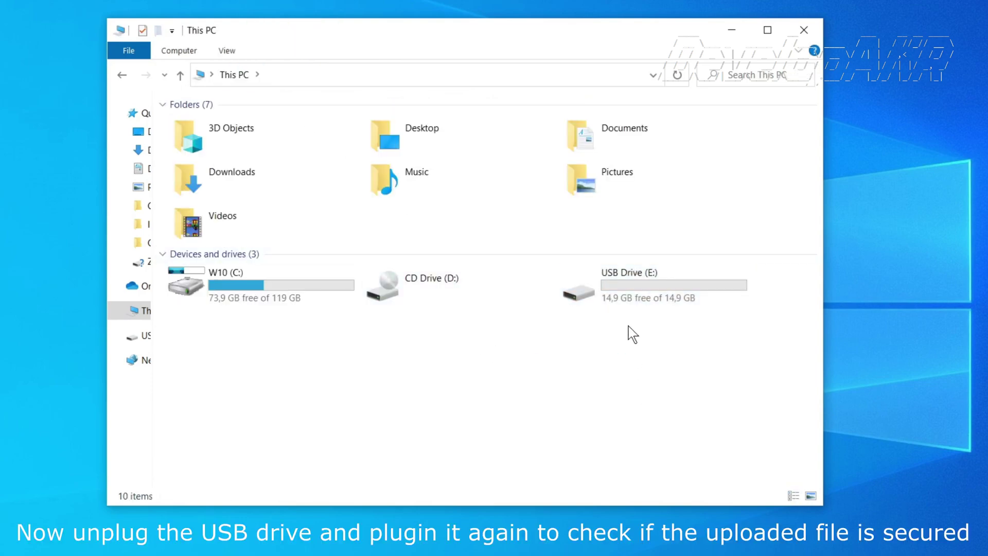
# Eject USB Drive (E:) and close the LOGIN (E:) window that opens on reinsertion
pyautogui.rightClick(666, 287)
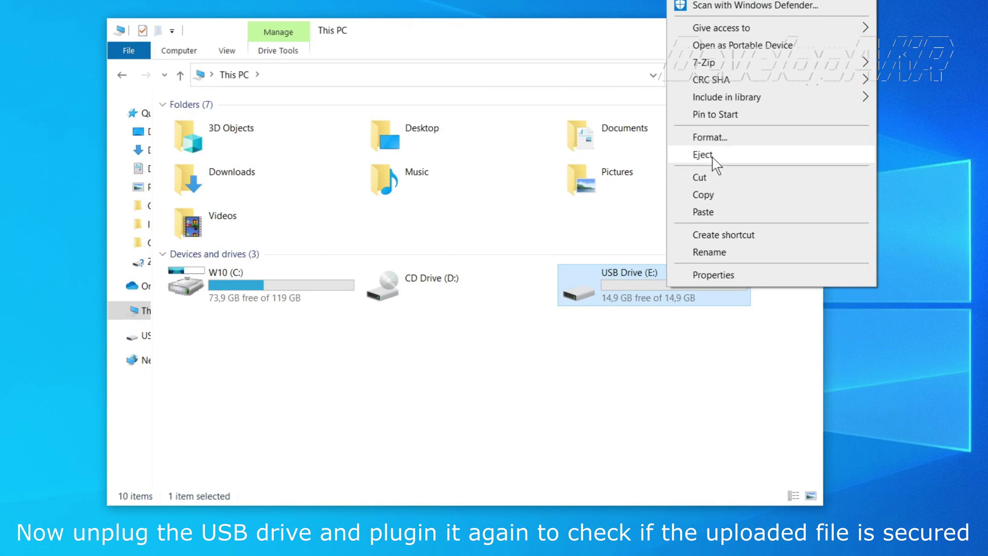
pyautogui.click(710, 157)
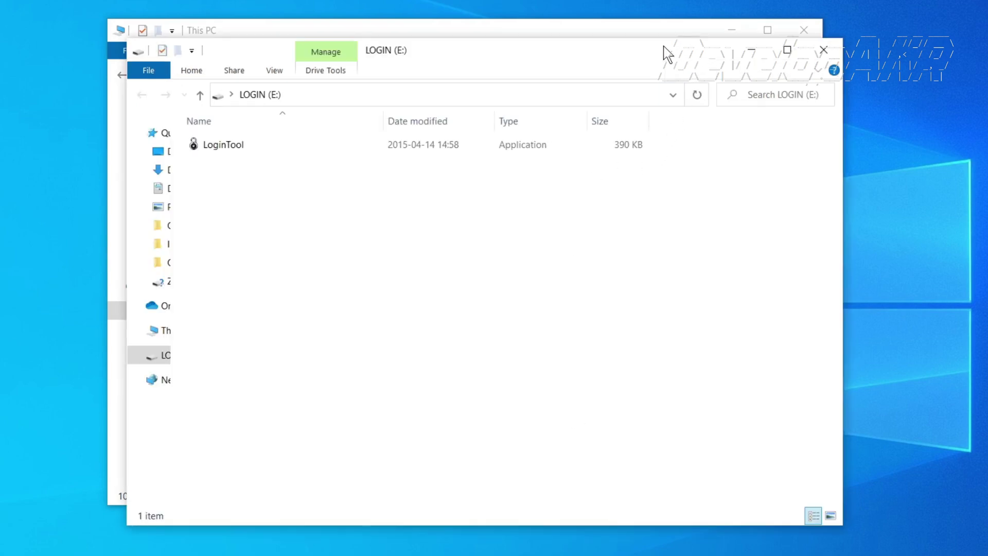
pyautogui.click(823, 50)
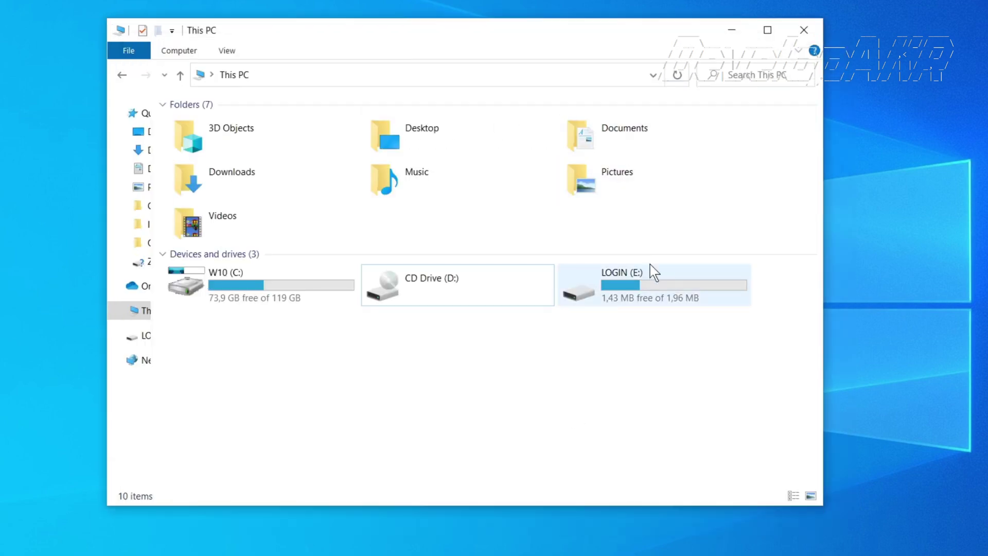
# Open the LOGIN (E:) drive and launch LoginTool.exe
pyautogui.click(645, 287)
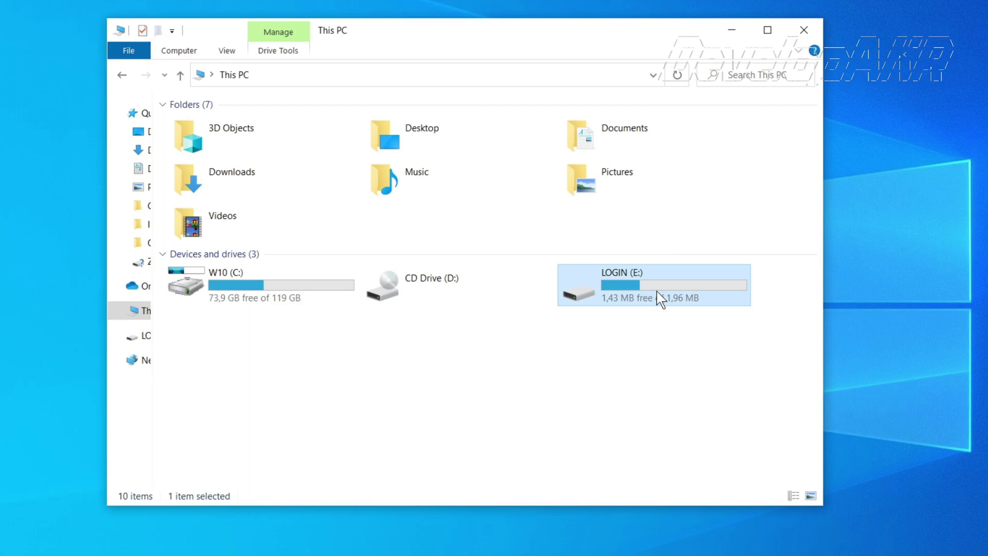
pyautogui.doubleClick(657, 292)
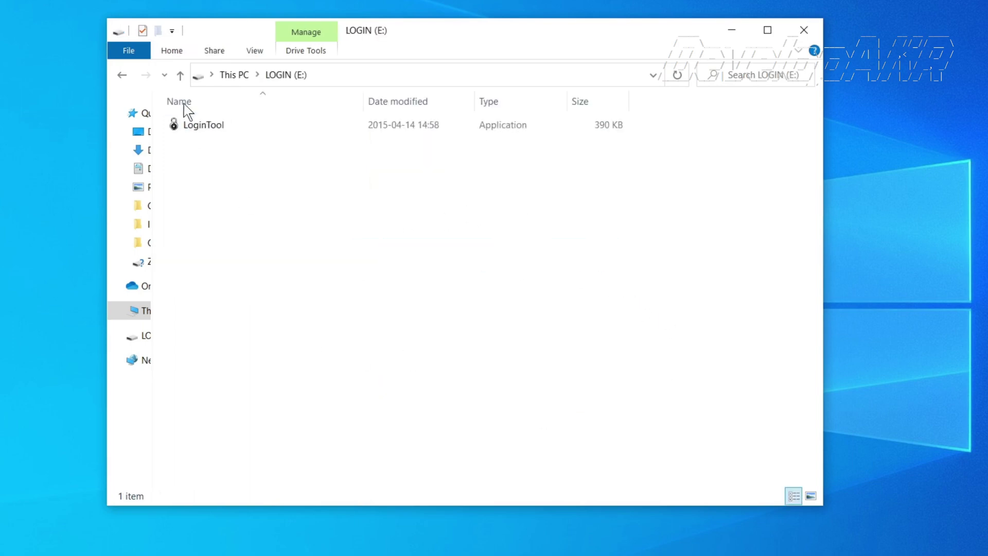
pyautogui.click(236, 74)
pyautogui.doubleClick(677, 281)
pyautogui.doubleClick(203, 126)
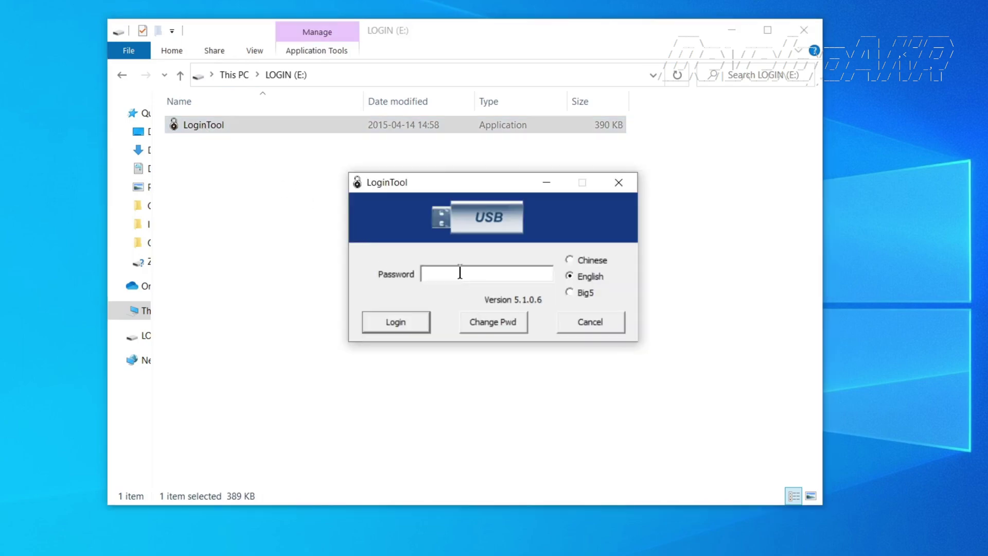
pyautogui.write('*')
# Try two wrong passwords, dismiss both 'Wrong password!' messages, then log in correctly
pyautogui.click(412, 320)
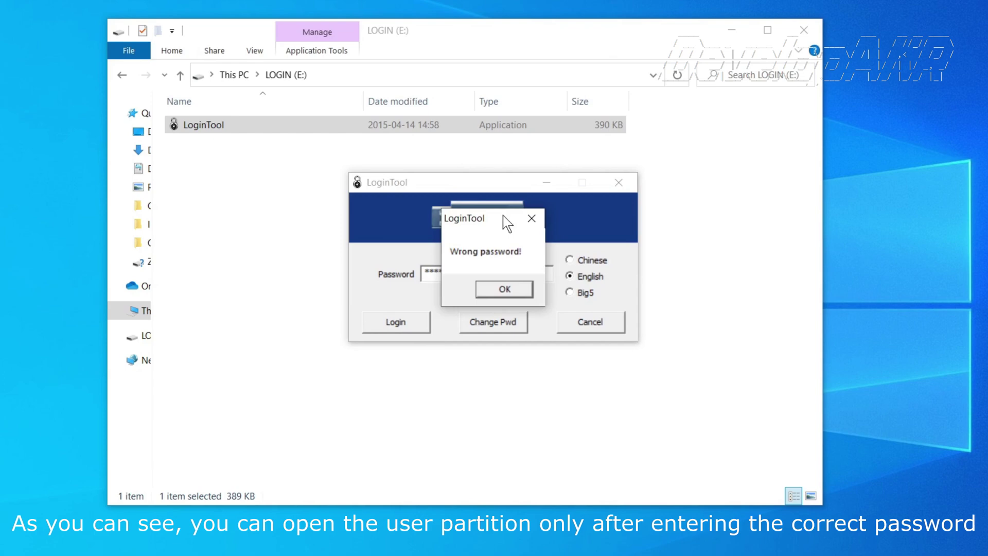
pyautogui.click(499, 290)
pyautogui.write('**')
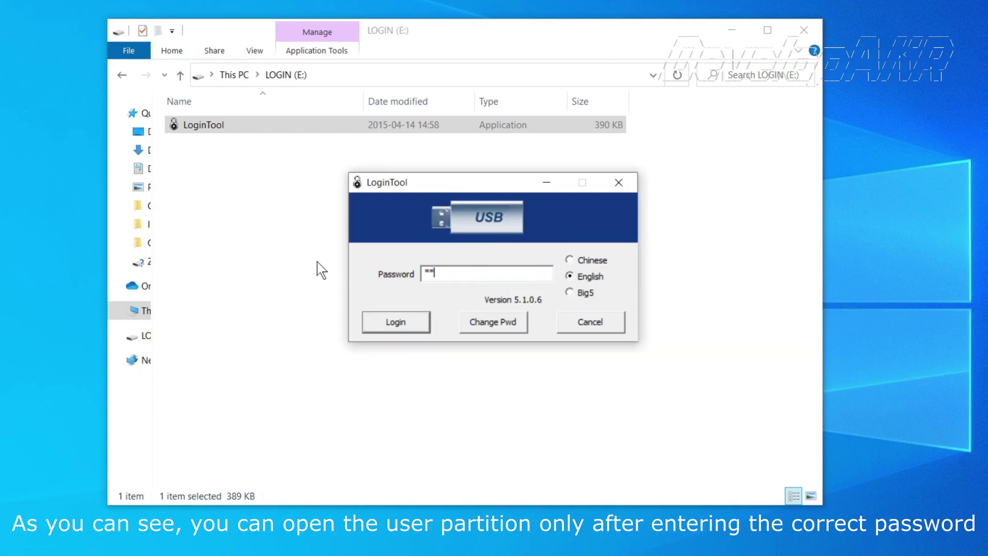
pyautogui.write('***')
pyautogui.click(398, 320)
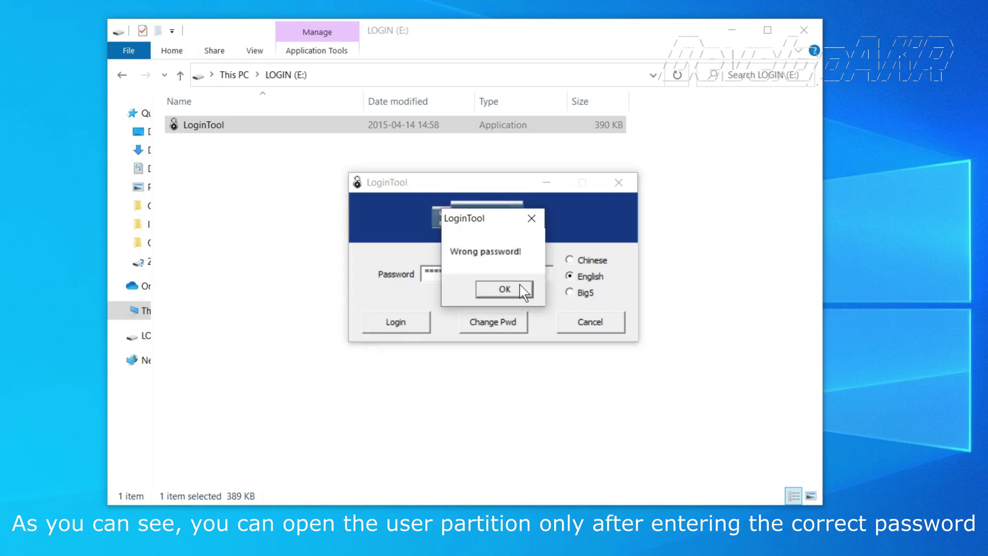
pyautogui.click(503, 290)
pyautogui.write('*')
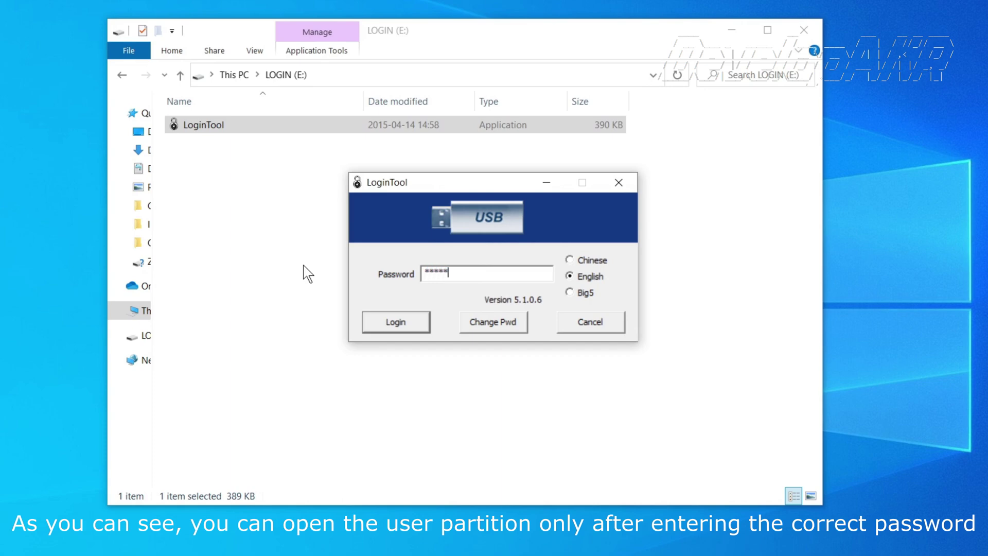
pyautogui.click(398, 327)
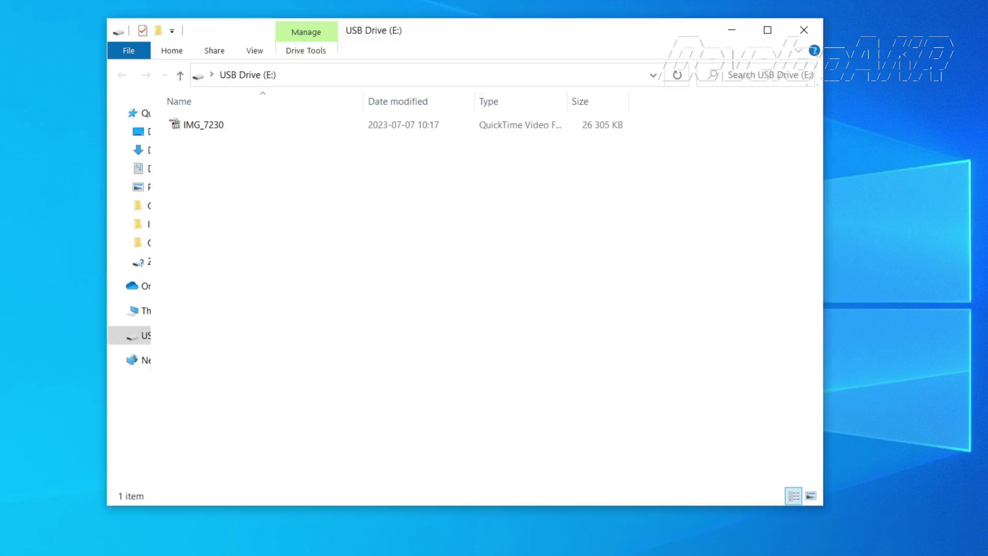
# Open USB Drive (E:) from This PC and play IMG_7230 in Media Player Classic
pyautogui.click(199, 77)
pyautogui.click(144, 310)
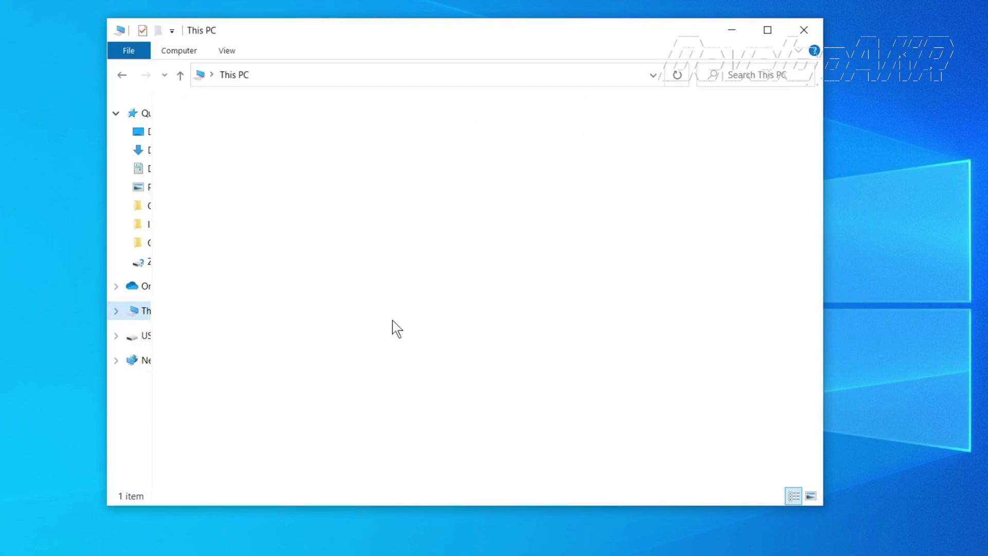
pyautogui.click(687, 277)
pyautogui.doubleClick(643, 300)
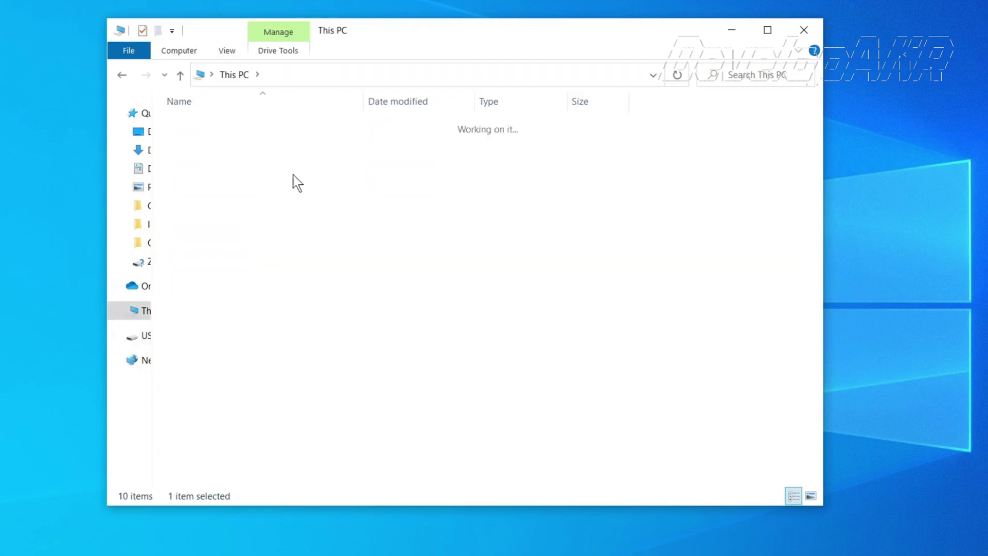
pyautogui.doubleClick(266, 155)
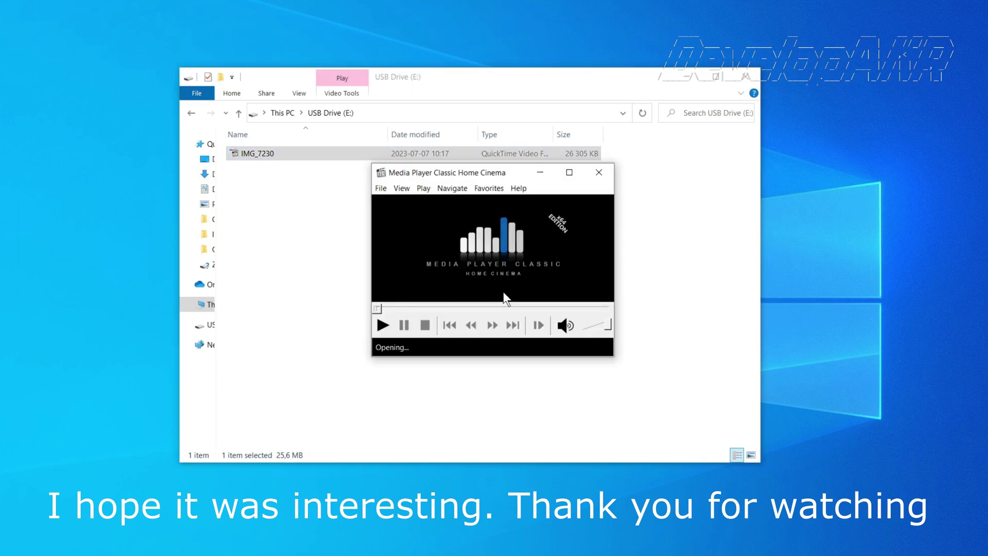